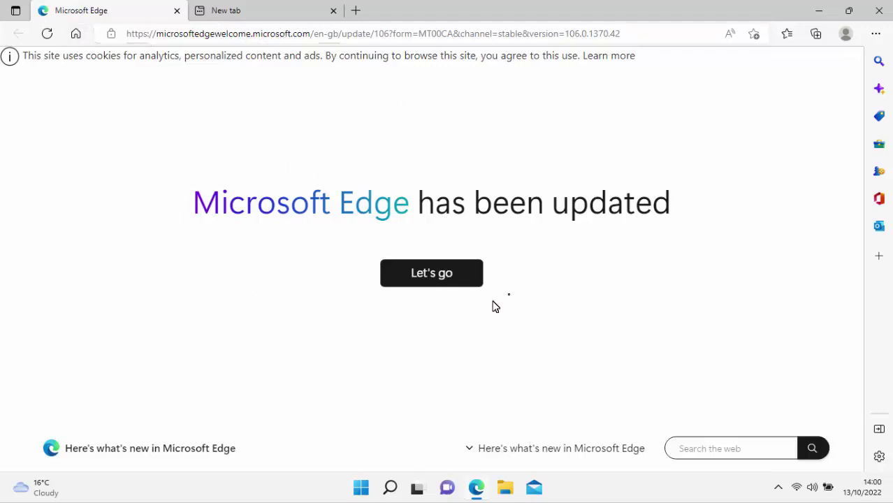
Replace Edge's current address with nirsoft.net and load the NirSoft home page.
click(391, 33)
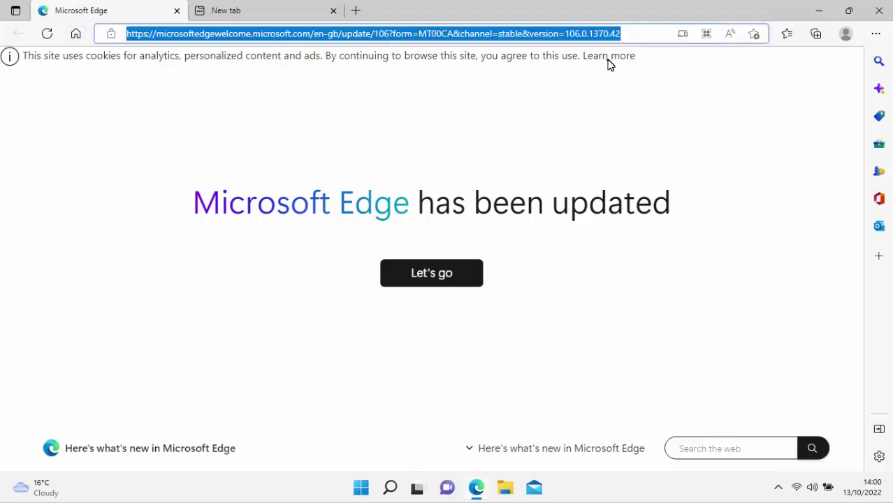
key(BackSpace)
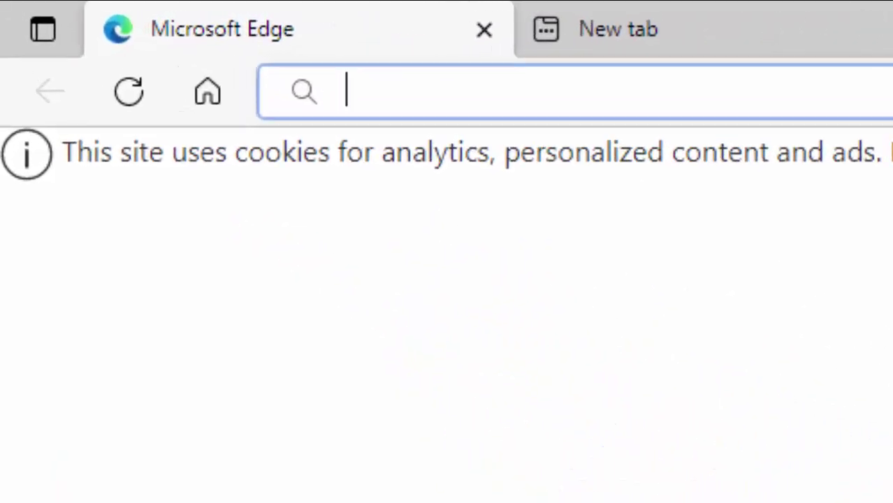
text(nir)
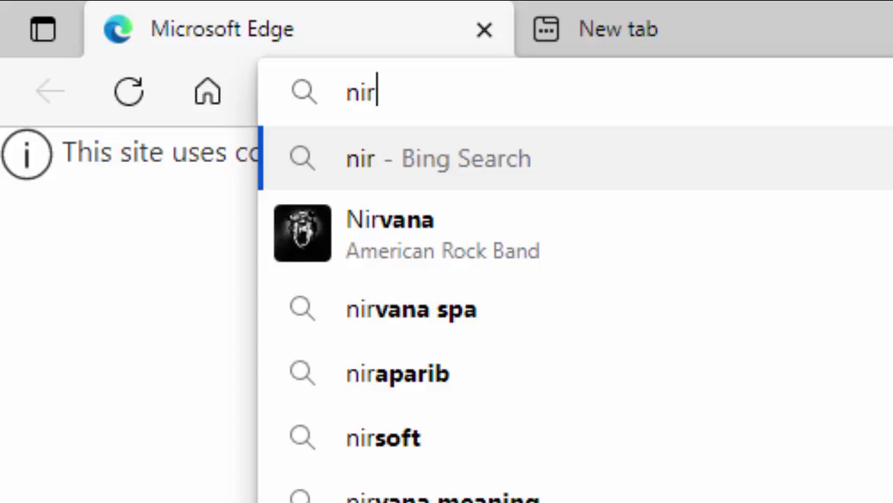
text(soft.n)
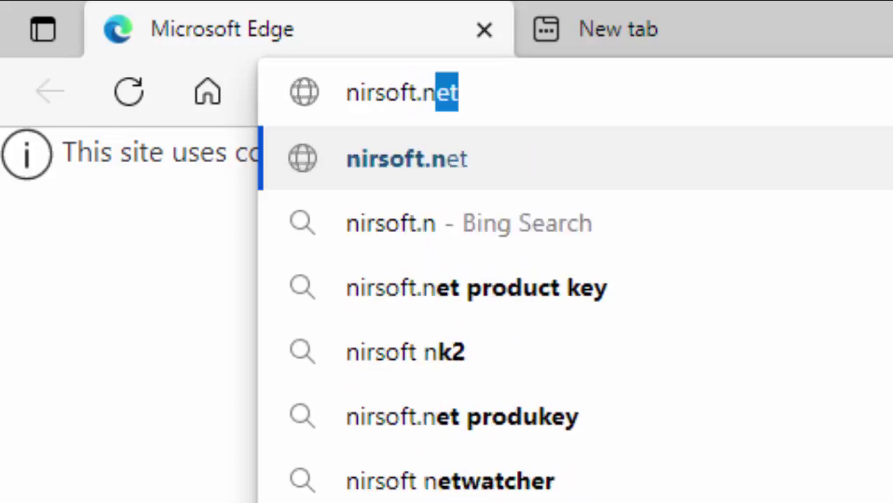
text(et)
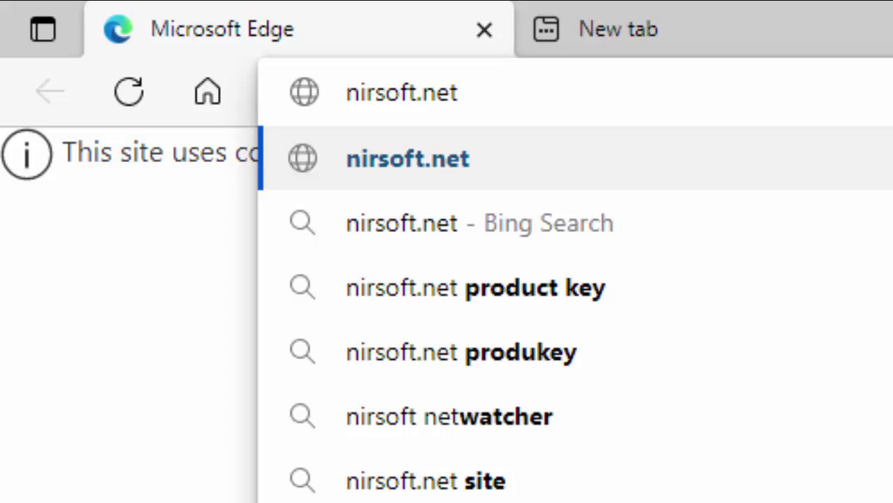
key(Return)
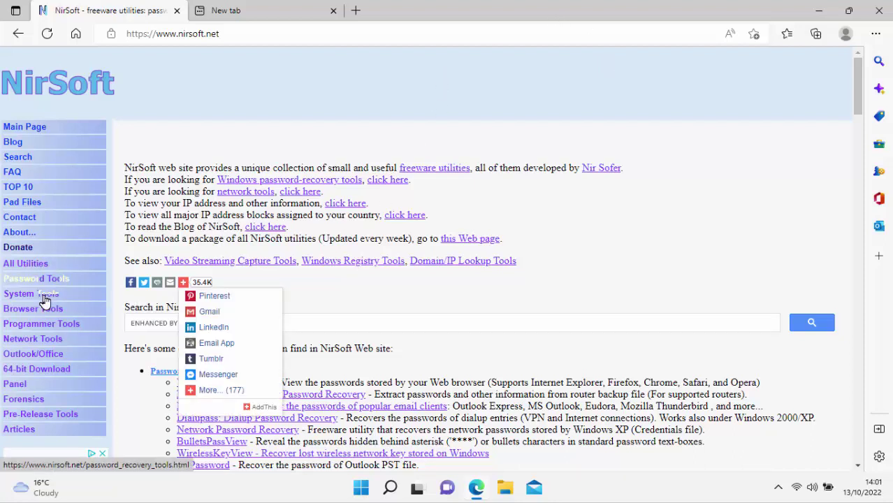
Go to NirSoft's Network Tools page and scroll down to the Wireless Network Watcher entry.
click(38, 344)
scroll(341, 318, down, 3)
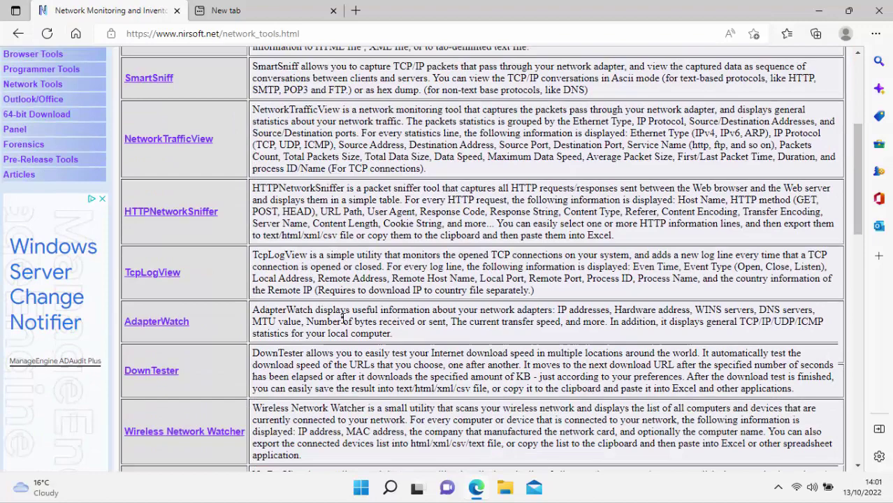
scroll(342, 318, down, 3)
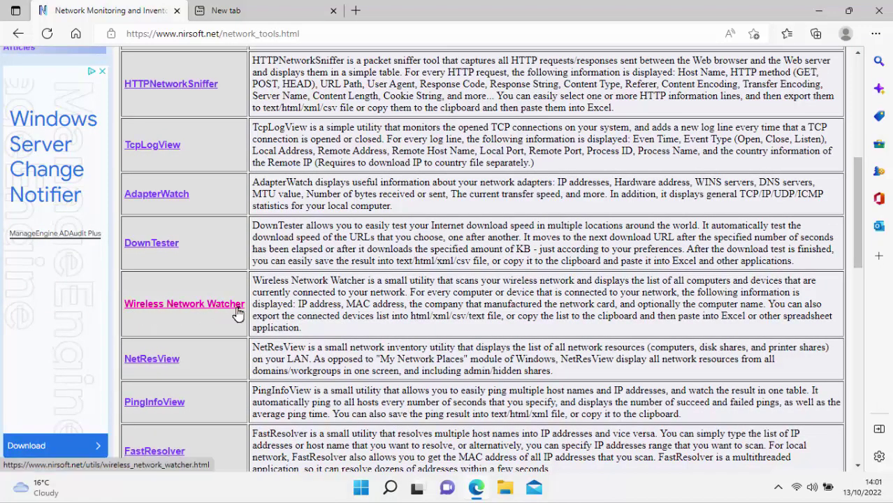
Open the Wireless Network Watcher page and download wnetwatcher.zip from its zip download link.
click(196, 305)
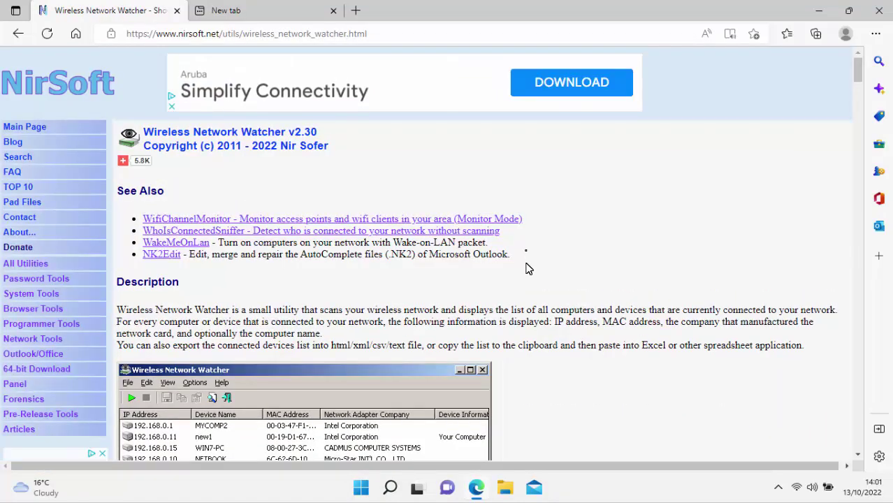
scroll(528, 269, down, 20)
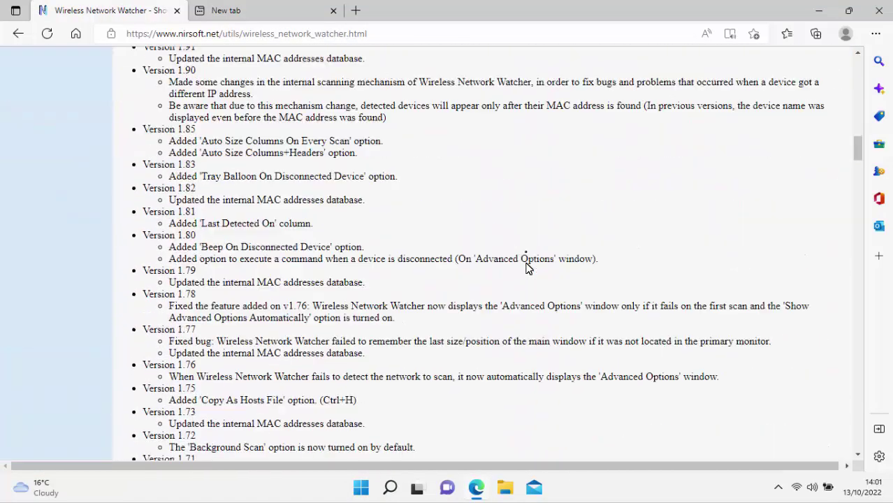
scroll(528, 269, down, 20)
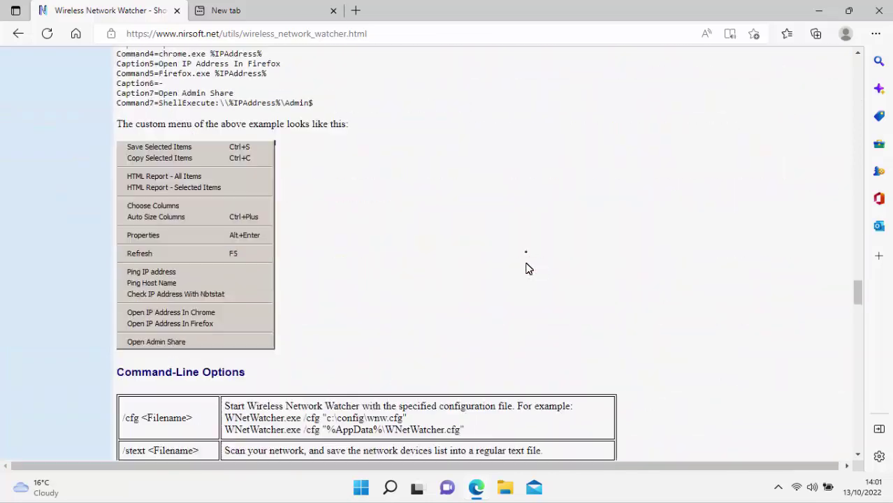
scroll(528, 269, down, 20)
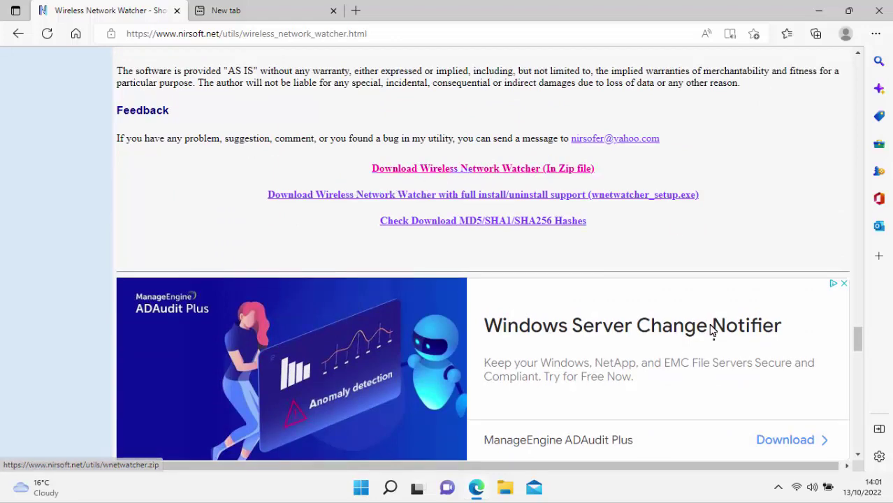
scroll(717, 328, down, 20)
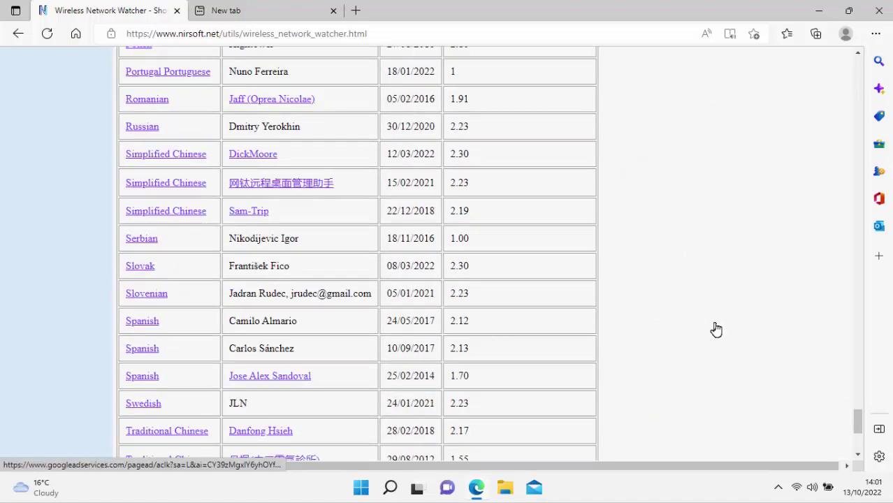
scroll(716, 336, up, 20)
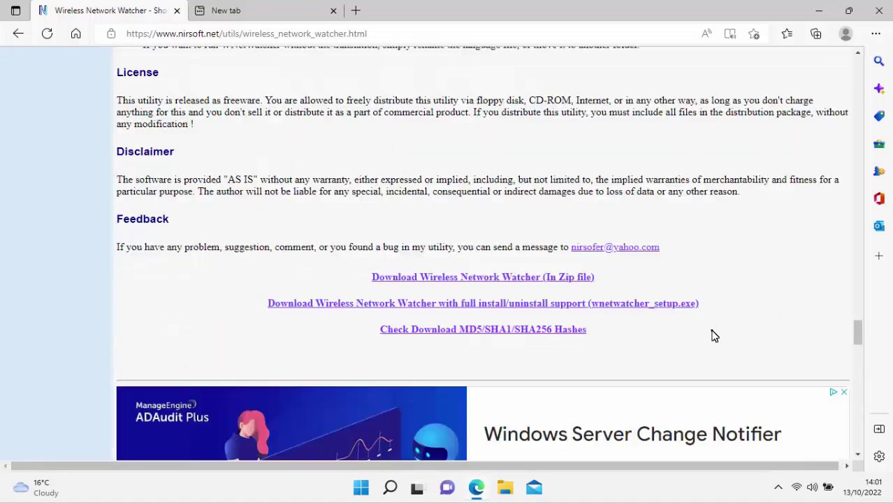
scroll(712, 336, down, 4)
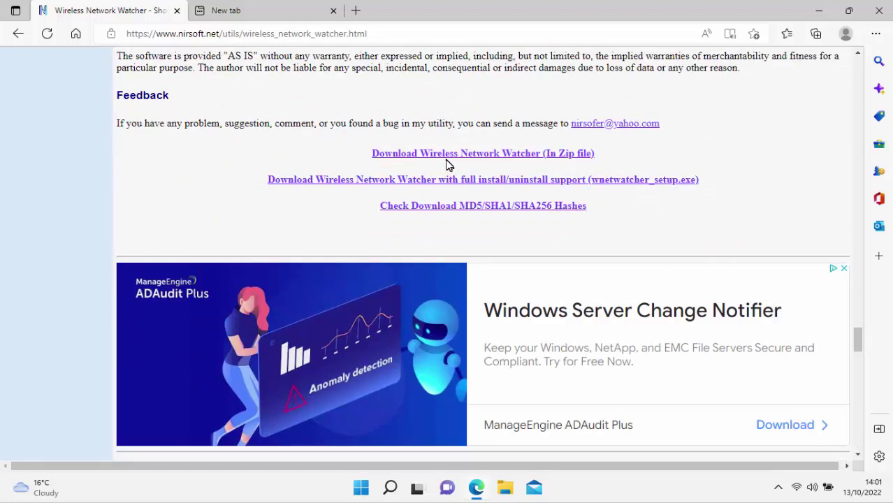
click(495, 159)
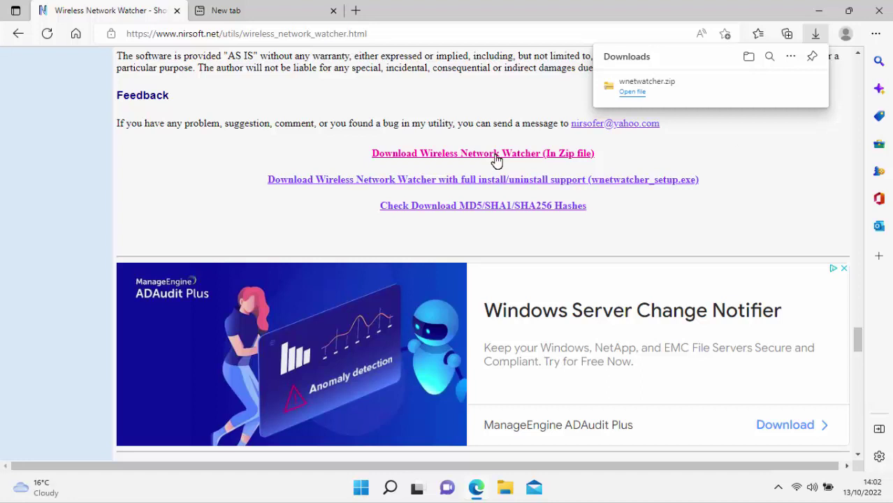
Close Edge and open the Downloads folder in File Explorer, selecting the wnetwatcher zip.
click(879, 12)
click(879, 13)
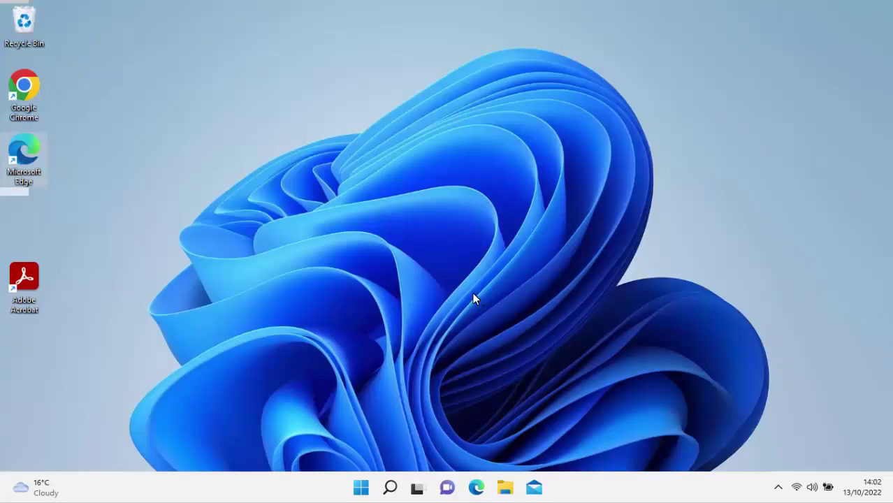
click(505, 487)
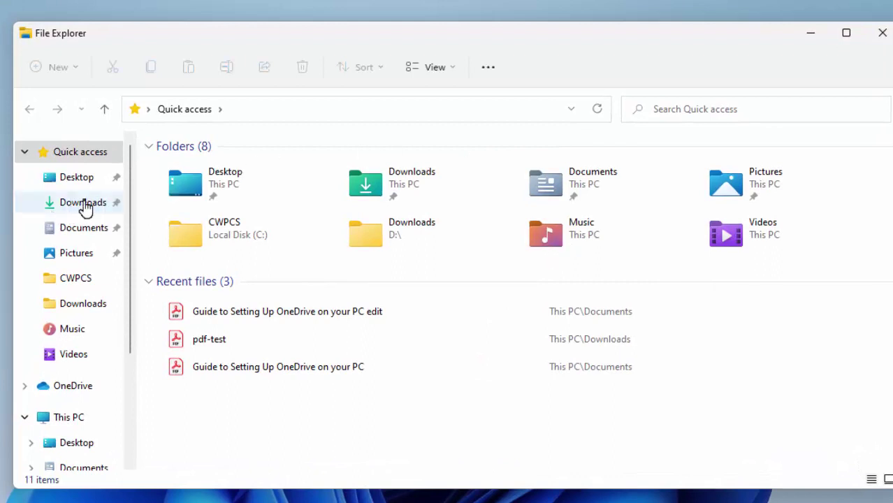
click(408, 189)
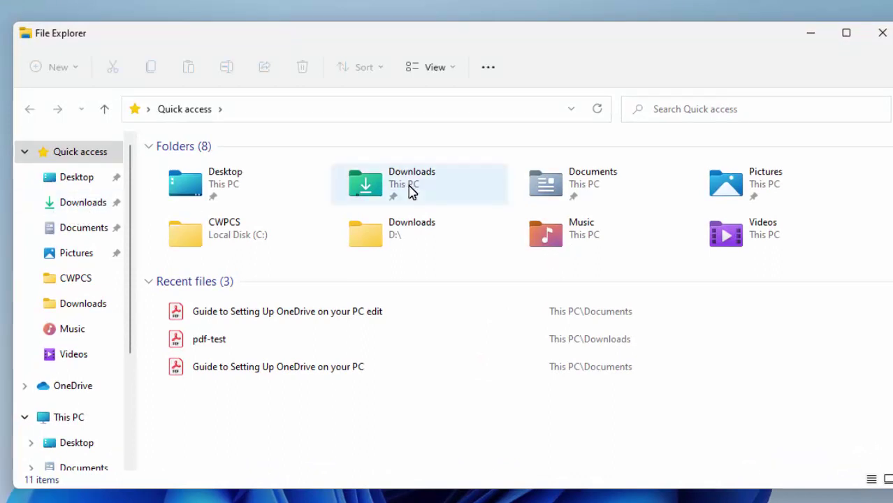
click(82, 204)
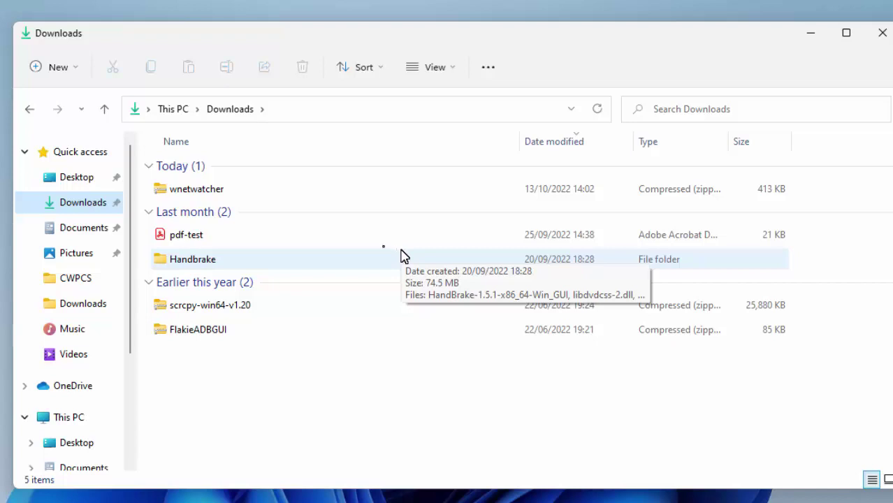
click(186, 194)
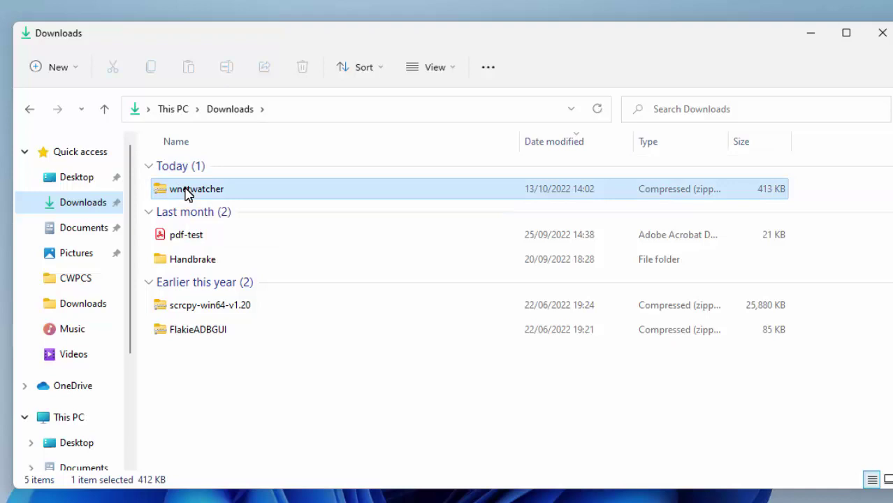
Extract the wnetwatcher zip into a wnetwatcher folder.
right_click(187, 193)
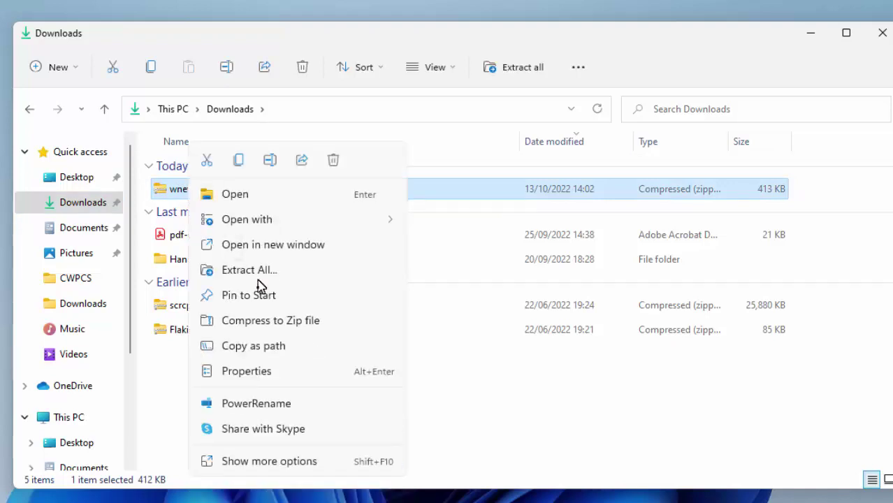
click(293, 276)
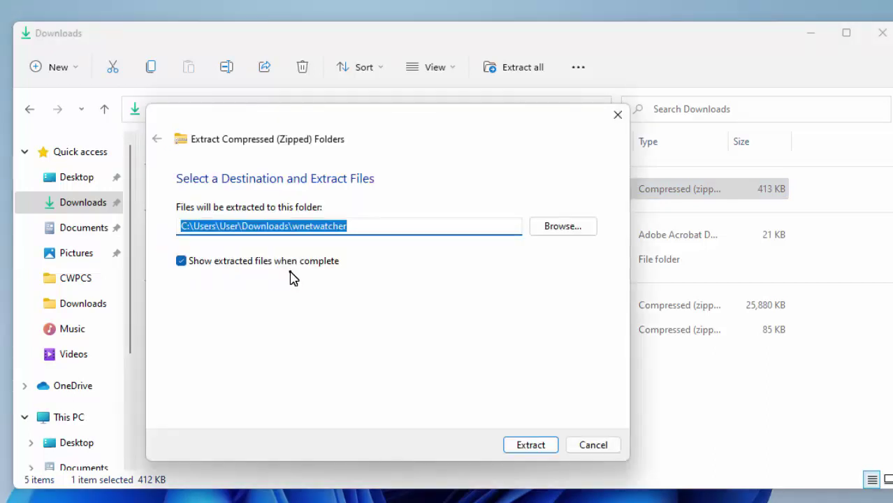
click(544, 448)
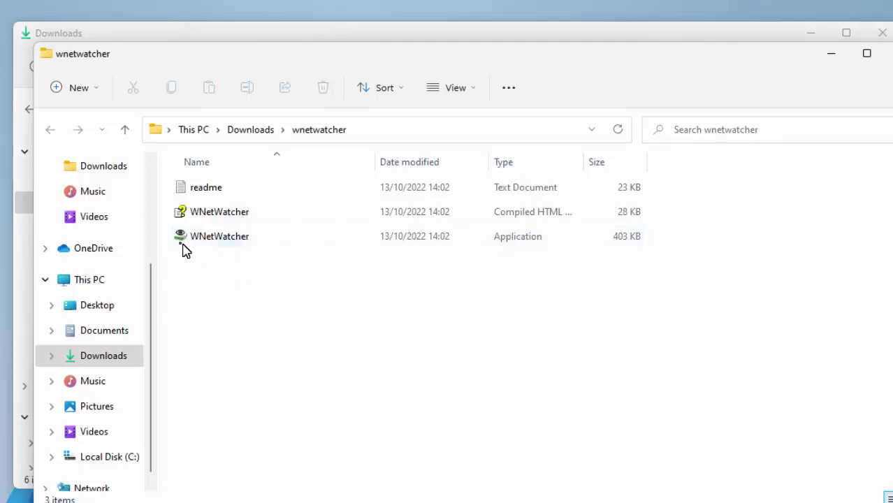
Run WNetWatcher as administrator and approve the User Account Control prompt.
mouse_move(213, 246)
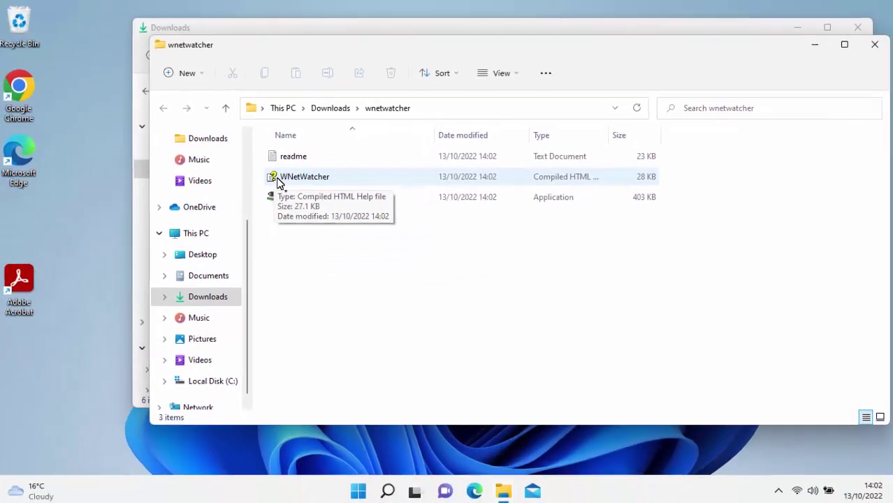
mouse_move(291, 200)
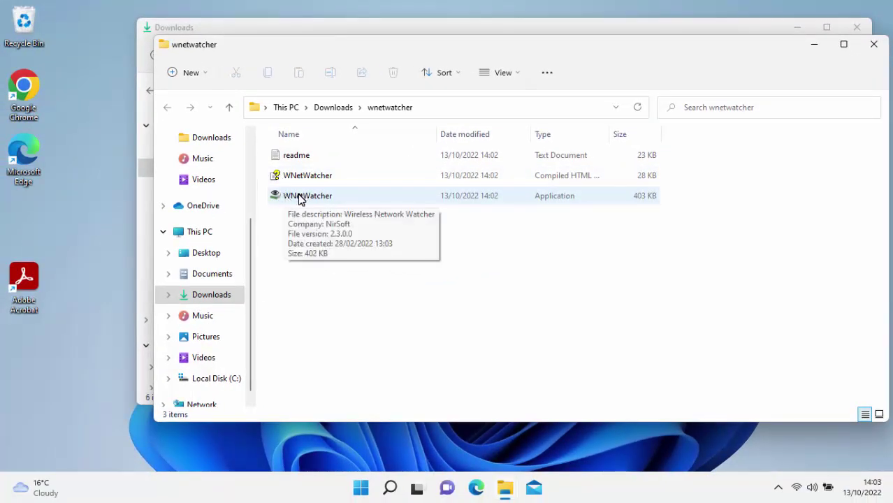
right_click(300, 200)
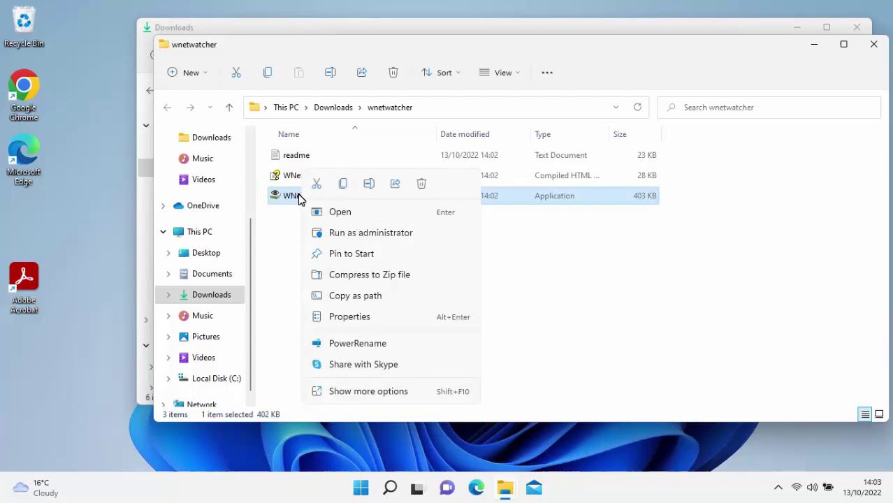
click(421, 237)
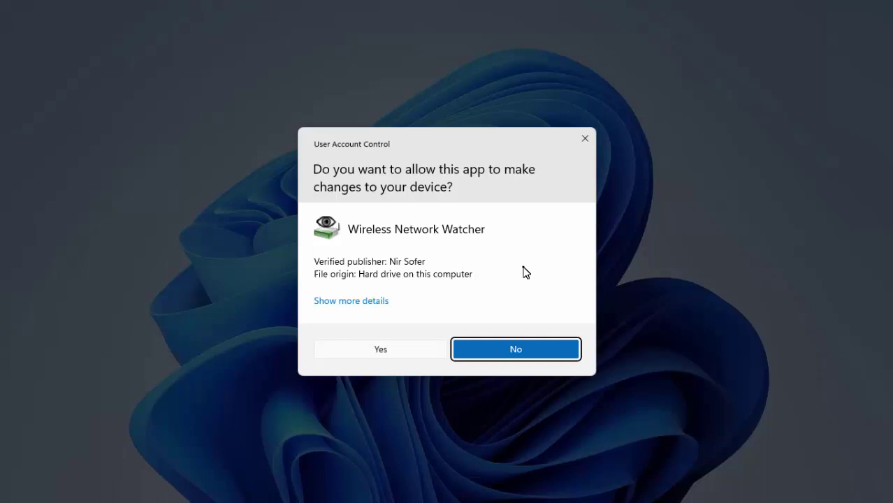
click(395, 352)
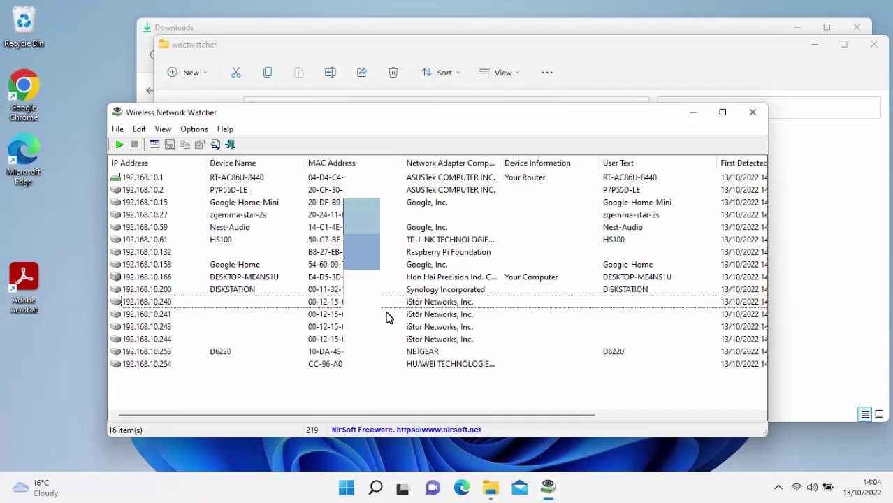
Review the Properties of device 192.168.10.240 (iStor Networks), then close them with OK.
double_click(447, 306)
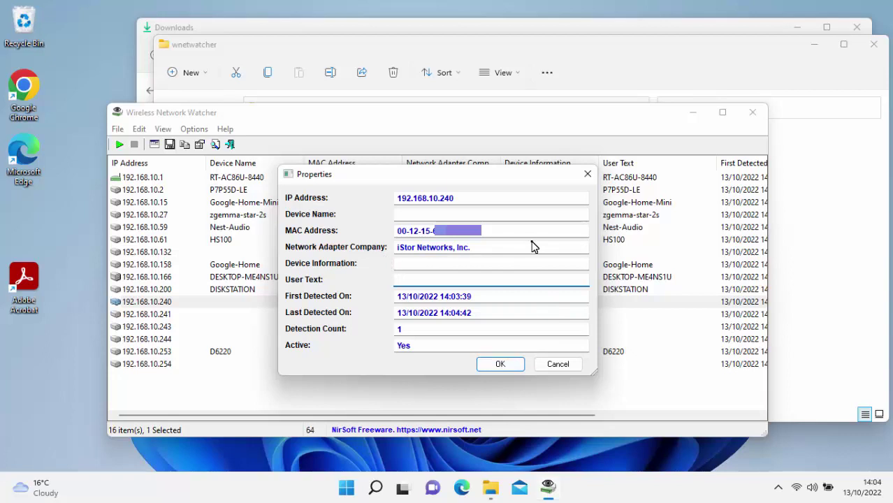
click(515, 369)
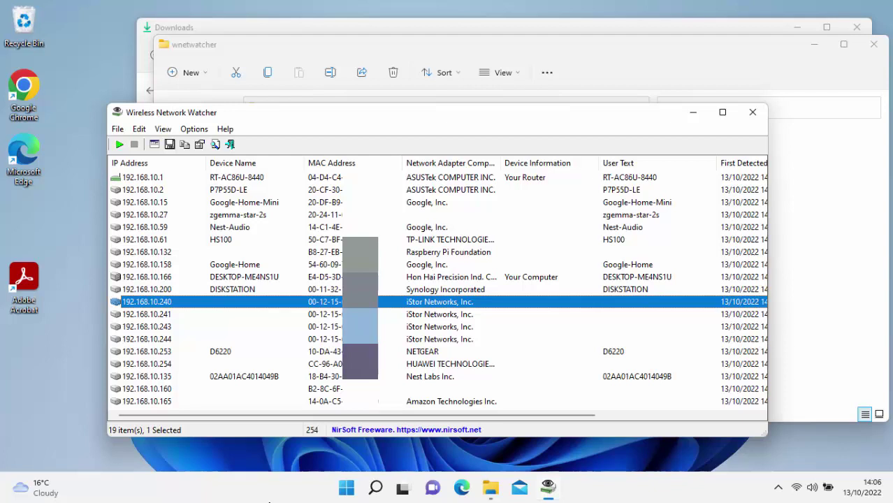
Rescan the network with Start Scanning, rebuilding the list to 16 devices.
key(Up)
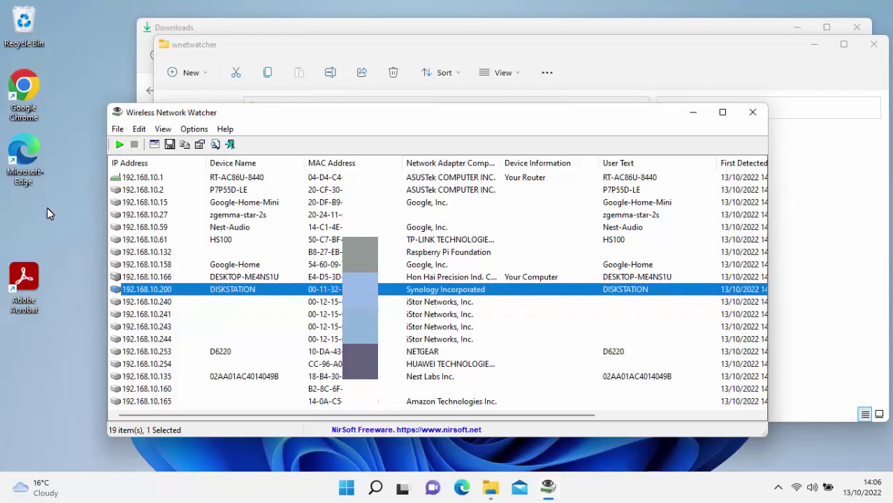
click(119, 146)
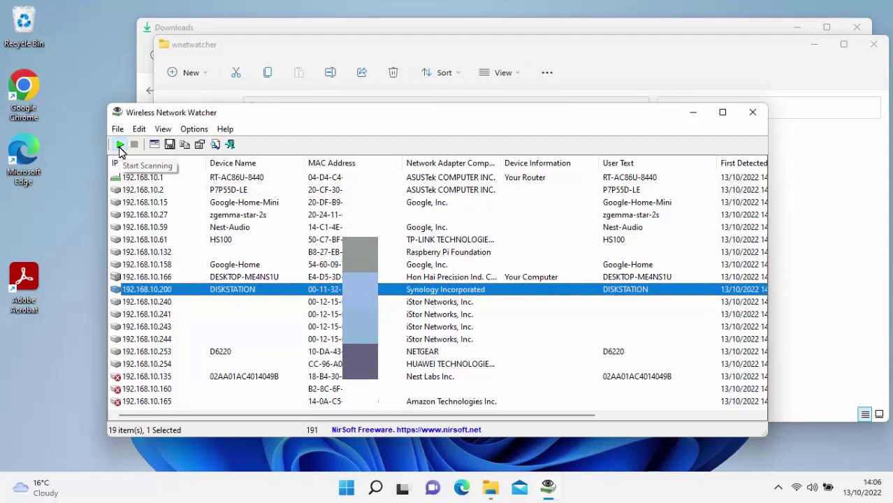
click(119, 145)
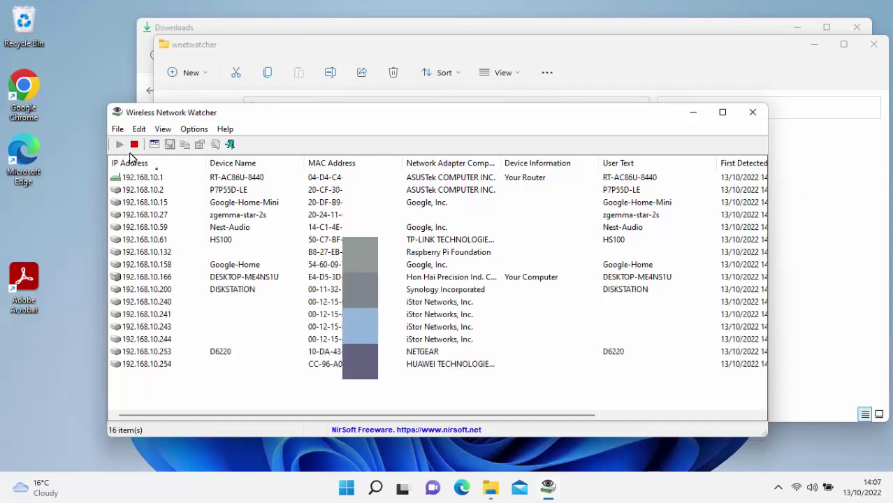
Save all listed devices as a text file named 'devices' on the Desktop.
click(117, 130)
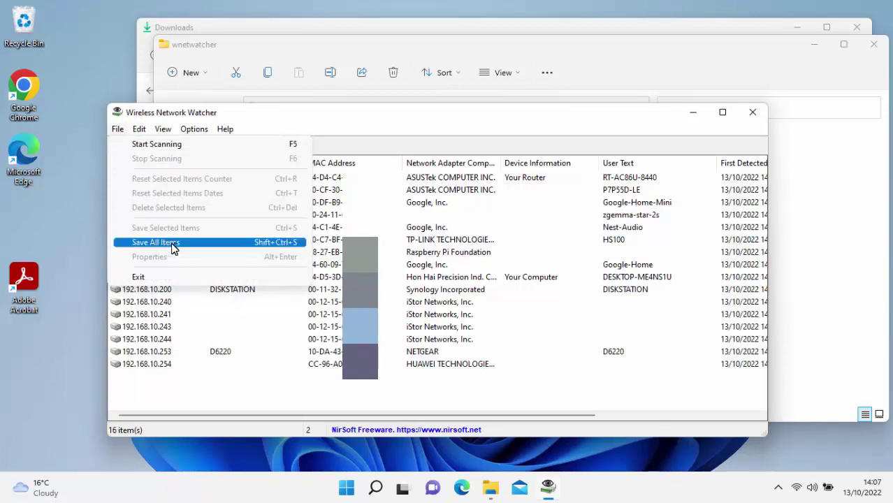
click(195, 245)
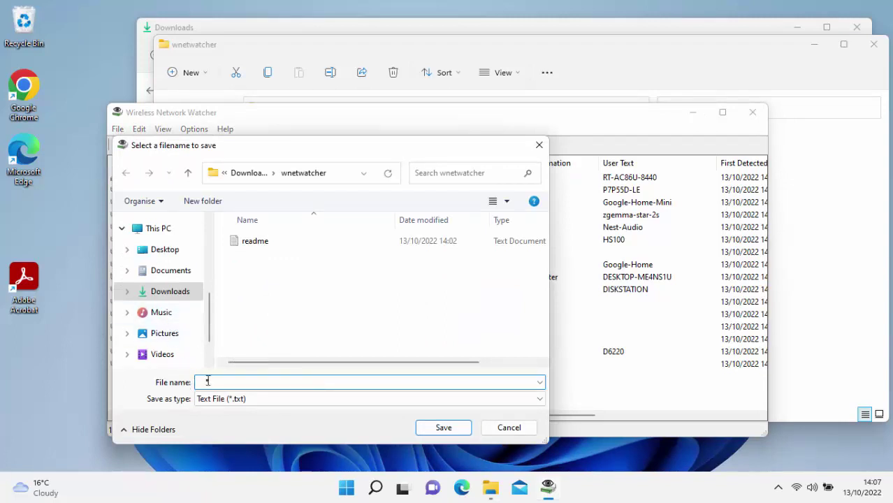
text(devices)
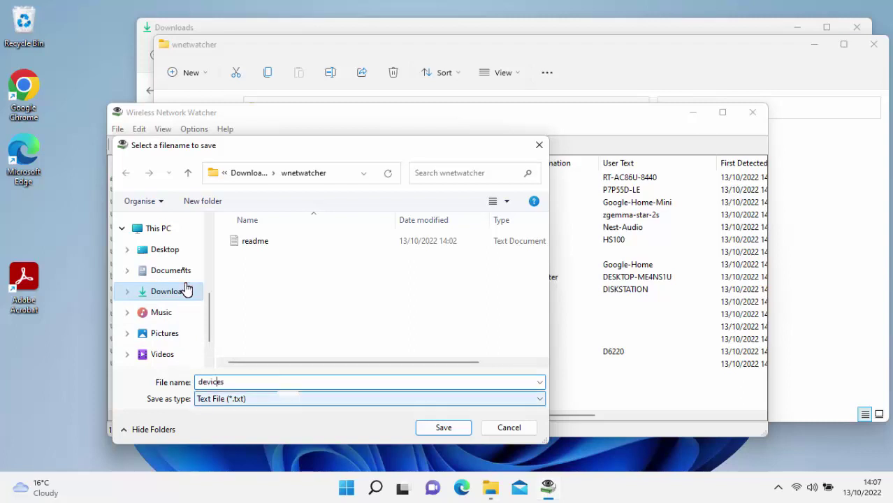
click(165, 252)
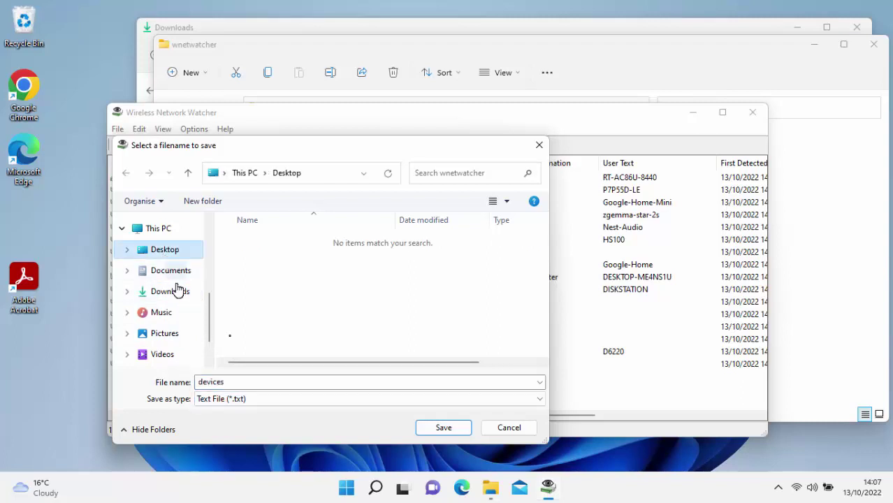
click(446, 428)
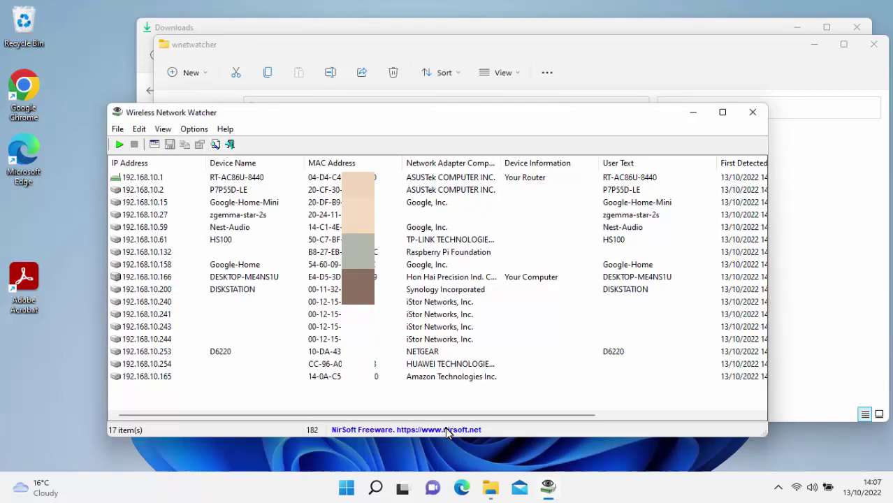
Close Wireless Network Watcher and the wnetwatcher folder window, then open the desktop devices file.
click(752, 112)
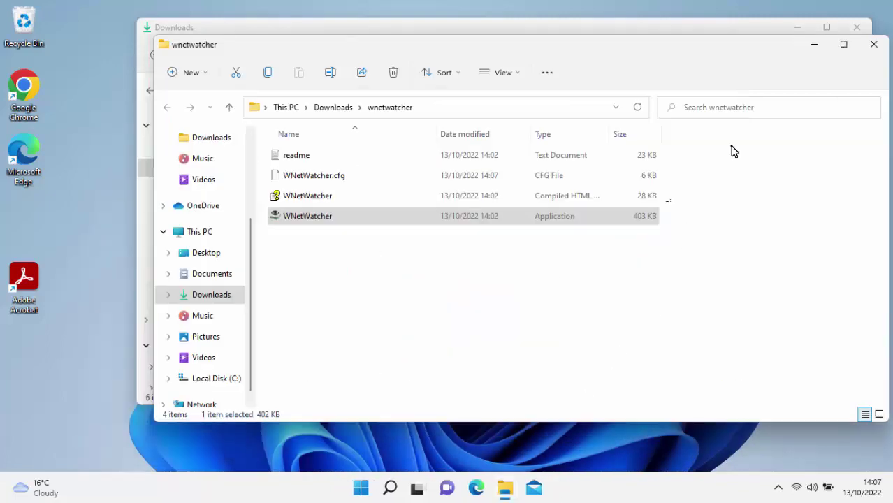
click(873, 44)
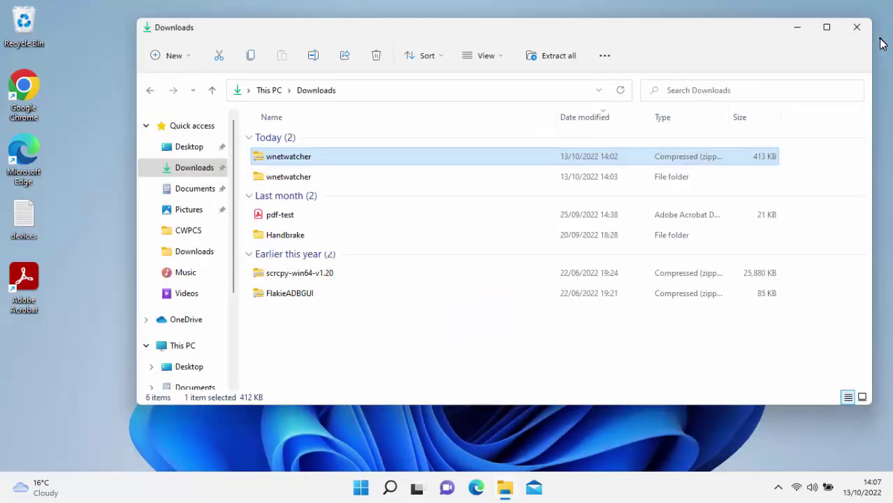
double_click(25, 221)
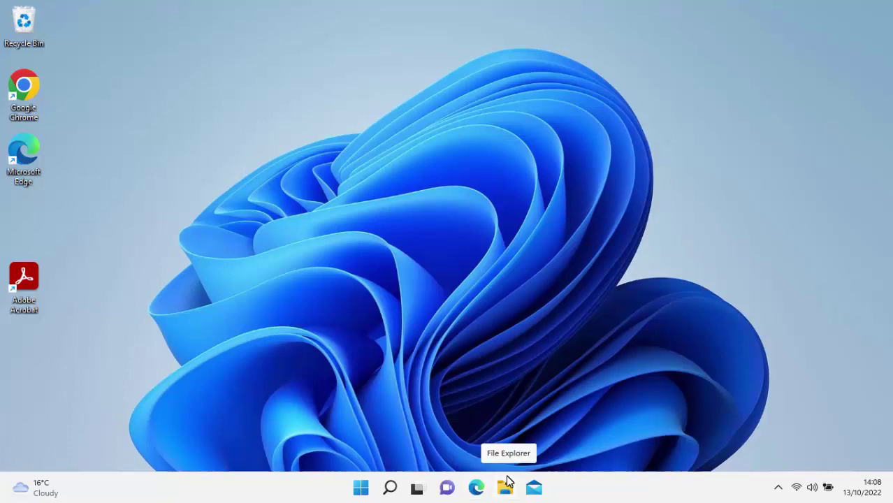
Open Downloads in File Explorer and delete the extracted wnetwatcher folder.
click(508, 487)
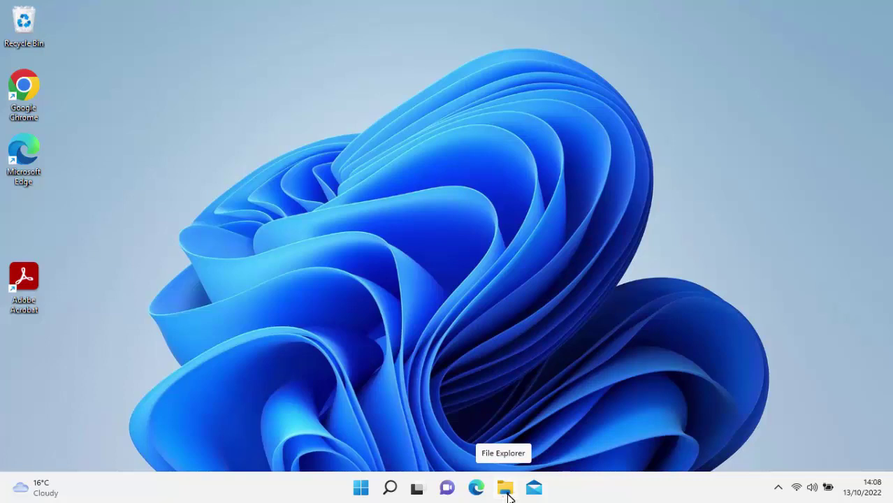
click(508, 489)
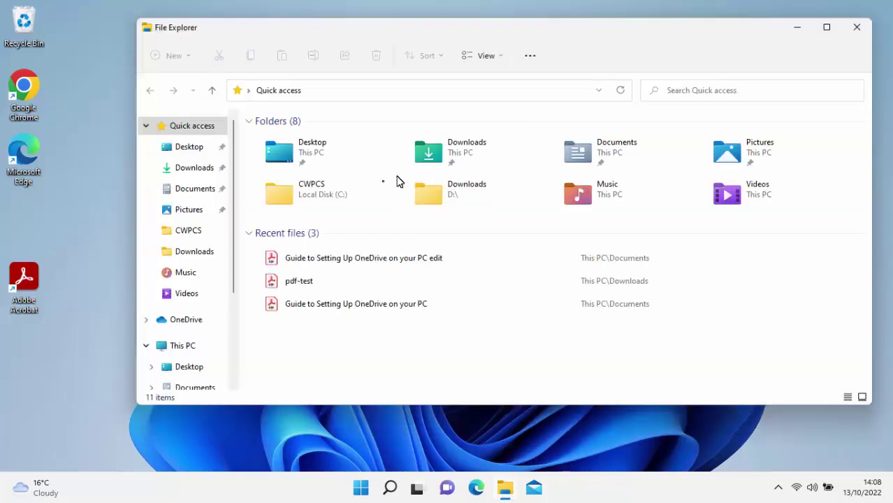
click(191, 171)
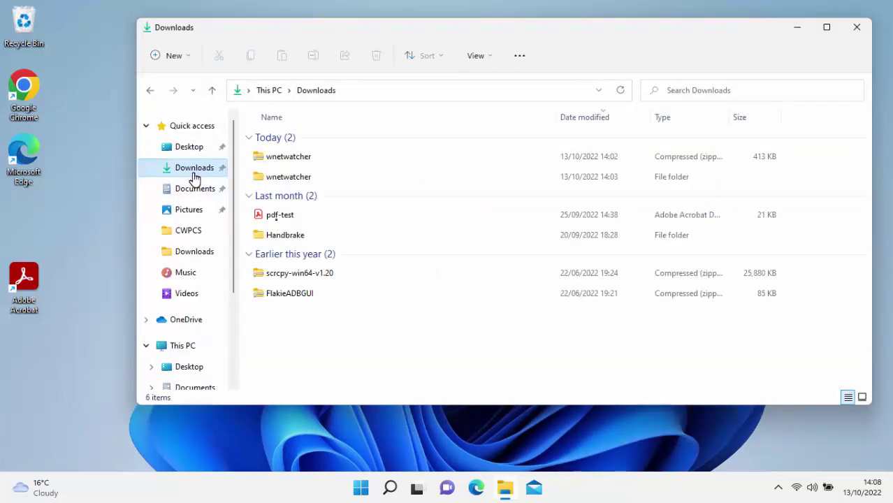
click(278, 161)
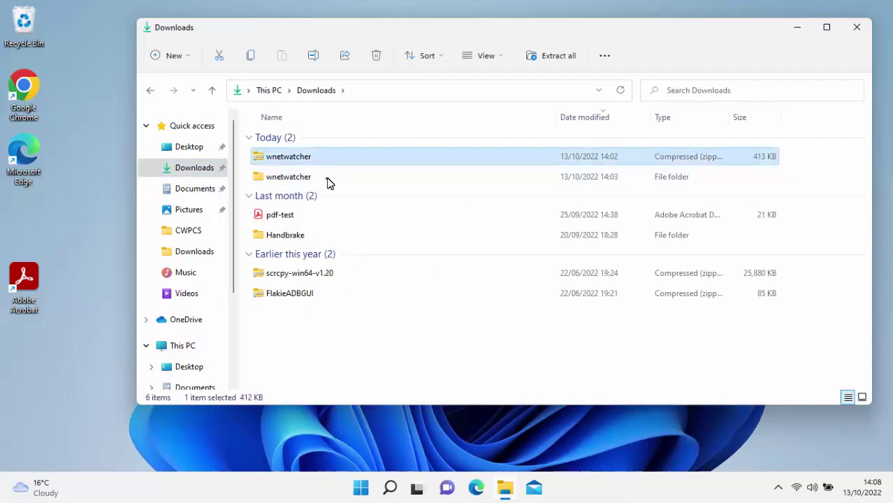
click(329, 183)
click(310, 160)
click(312, 180)
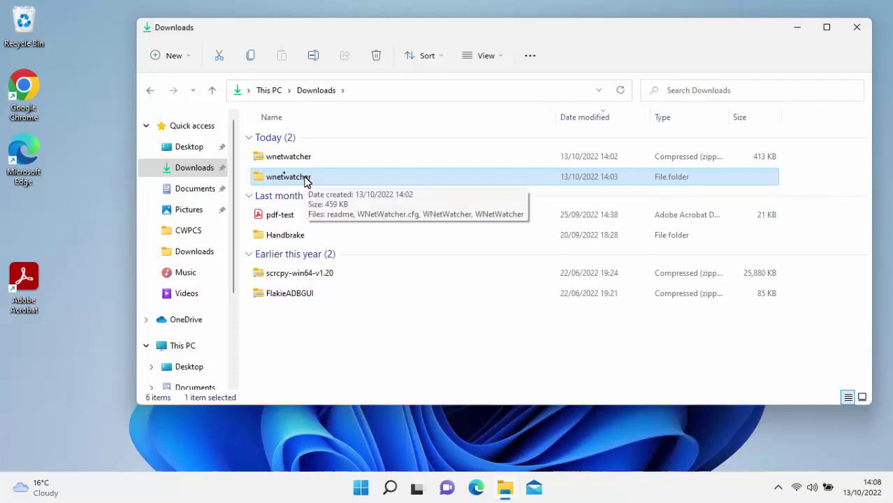
right_click(289, 179)
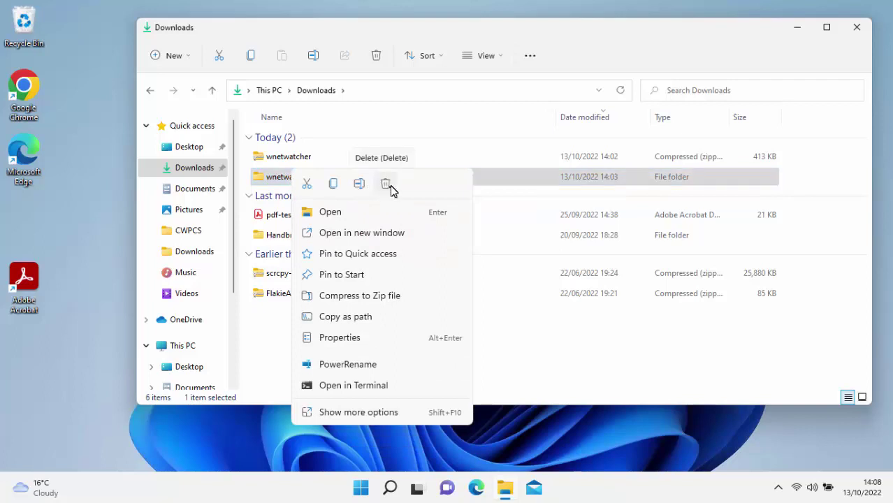
click(339, 415)
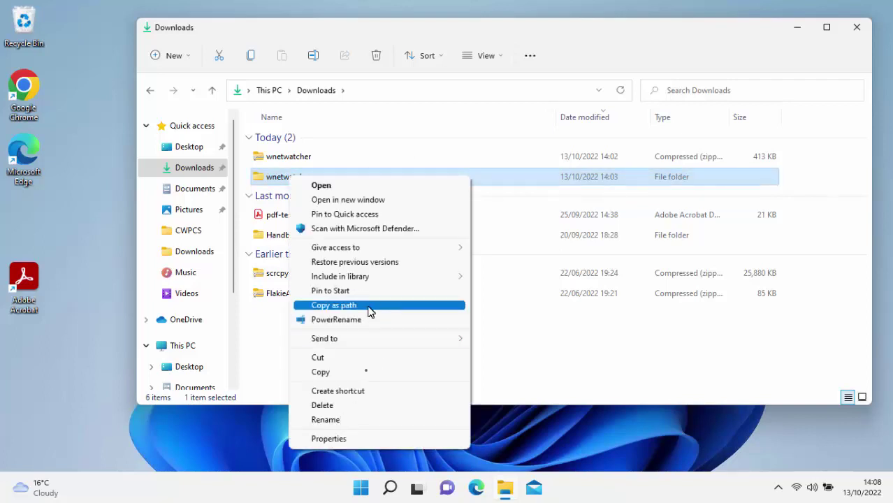
click(333, 405)
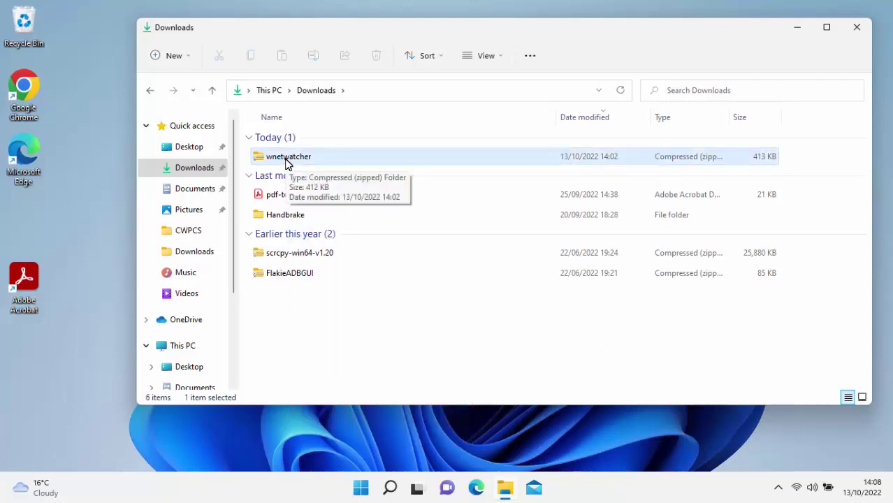
Delete the wnetwatcher zip file from Downloads.
right_click(285, 162)
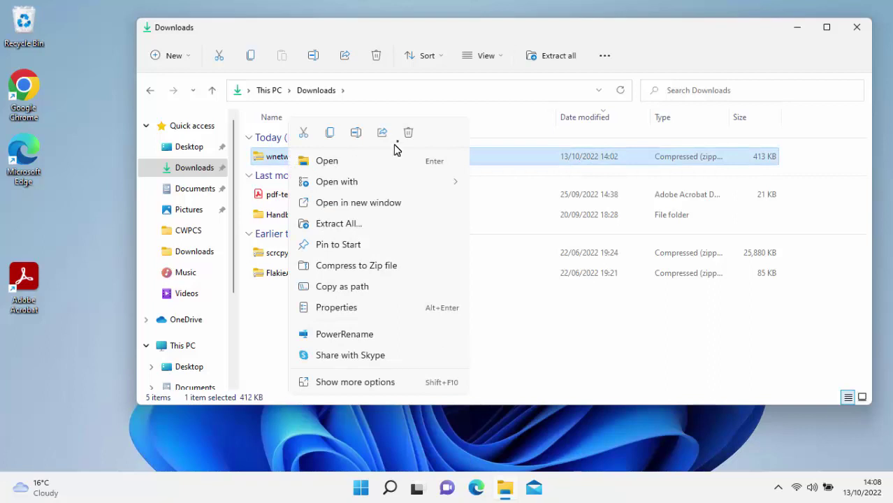
click(327, 382)
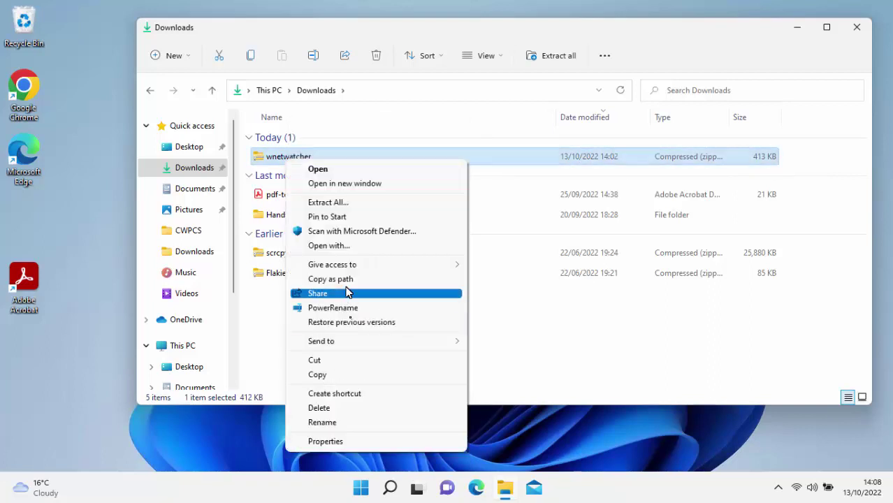
click(334, 413)
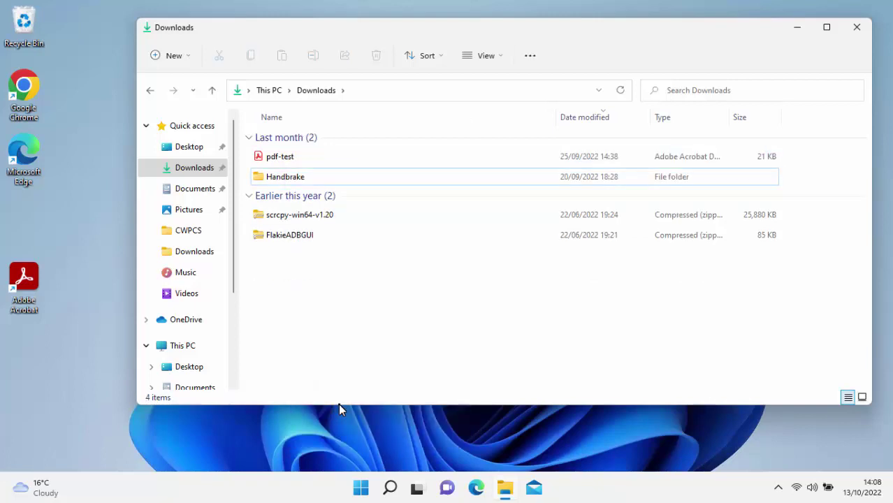
Close the Downloads File Explorer window, leaving only the empty desktop.
click(858, 26)
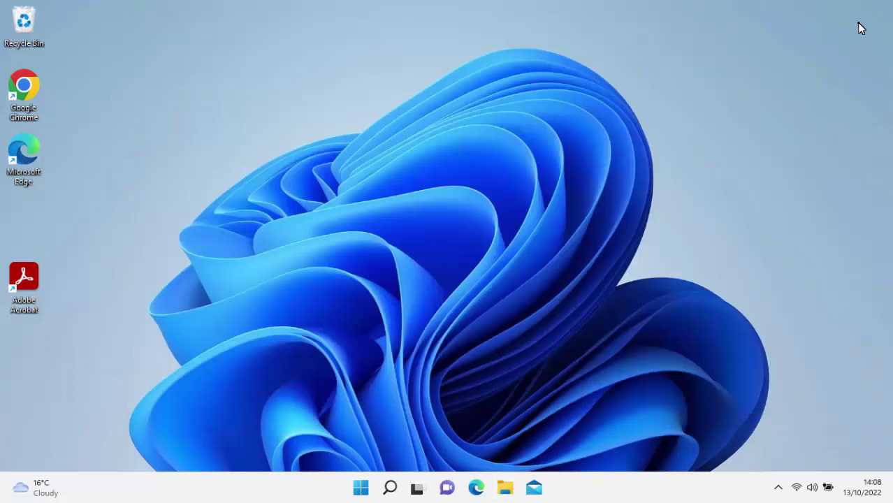